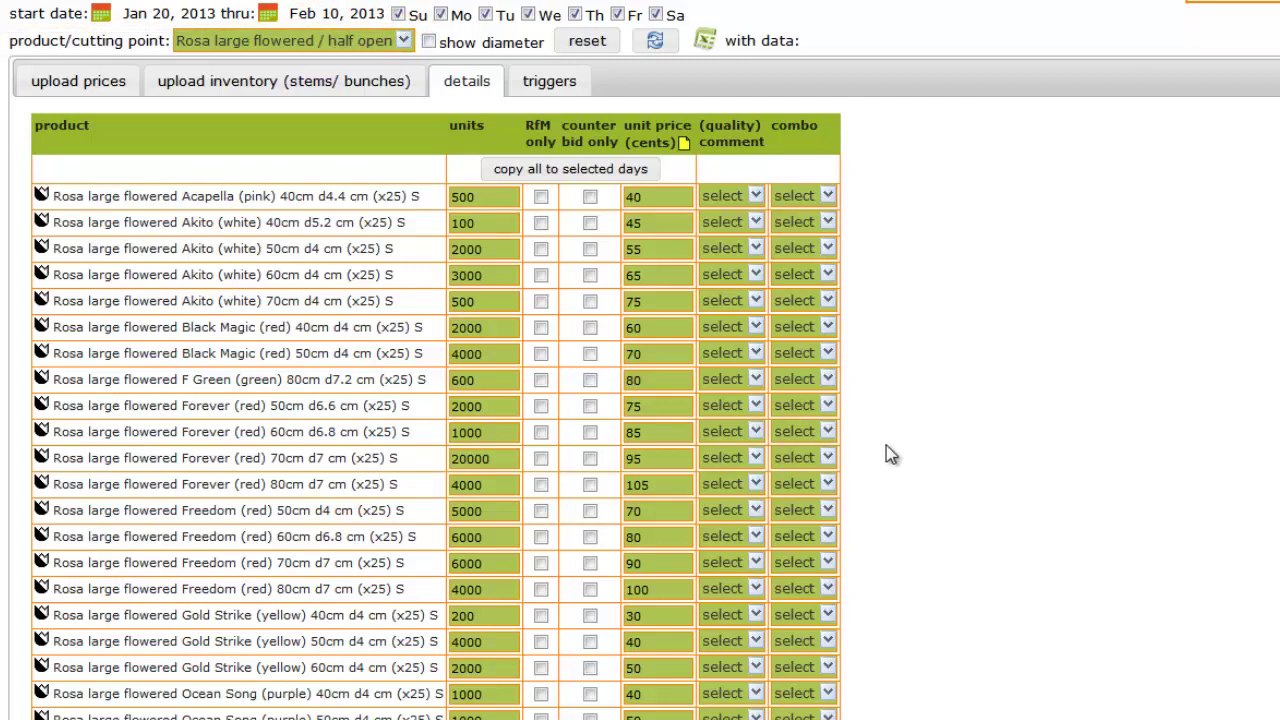
Make the Forever red 50cm row a popular-variety combo with a 60% maximum.
left_click(824, 405)
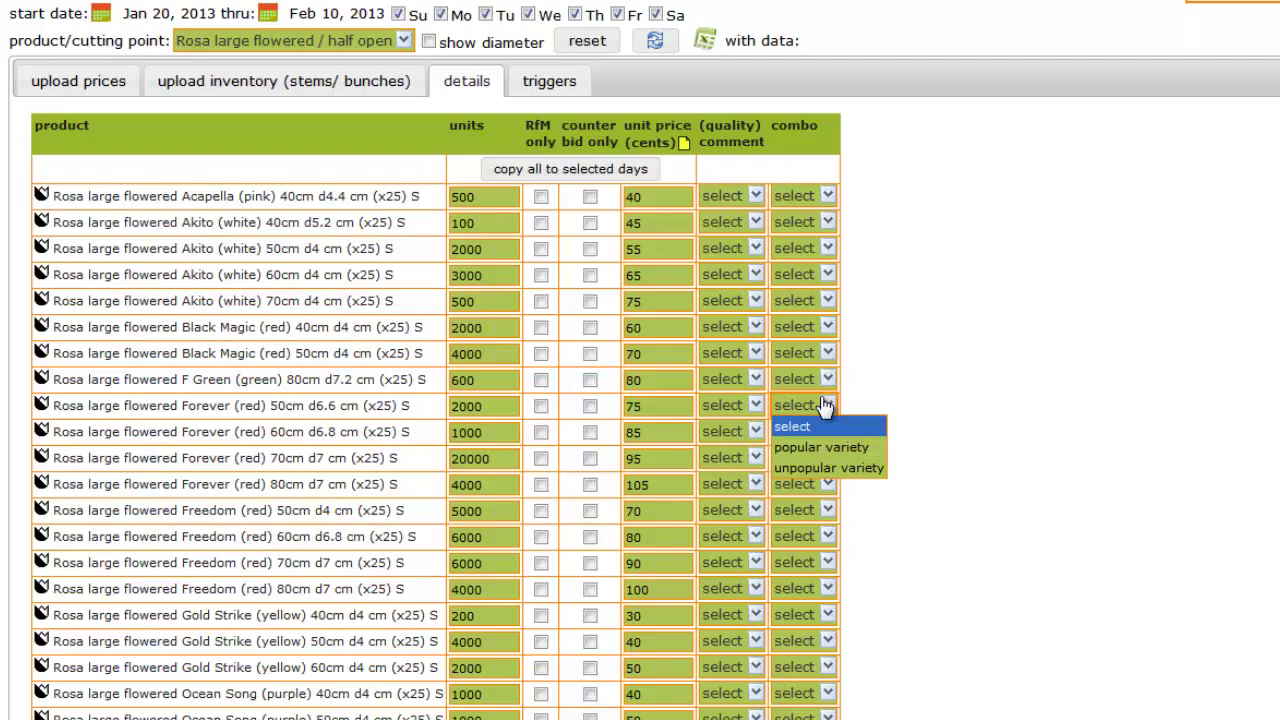
left_click(826, 447)
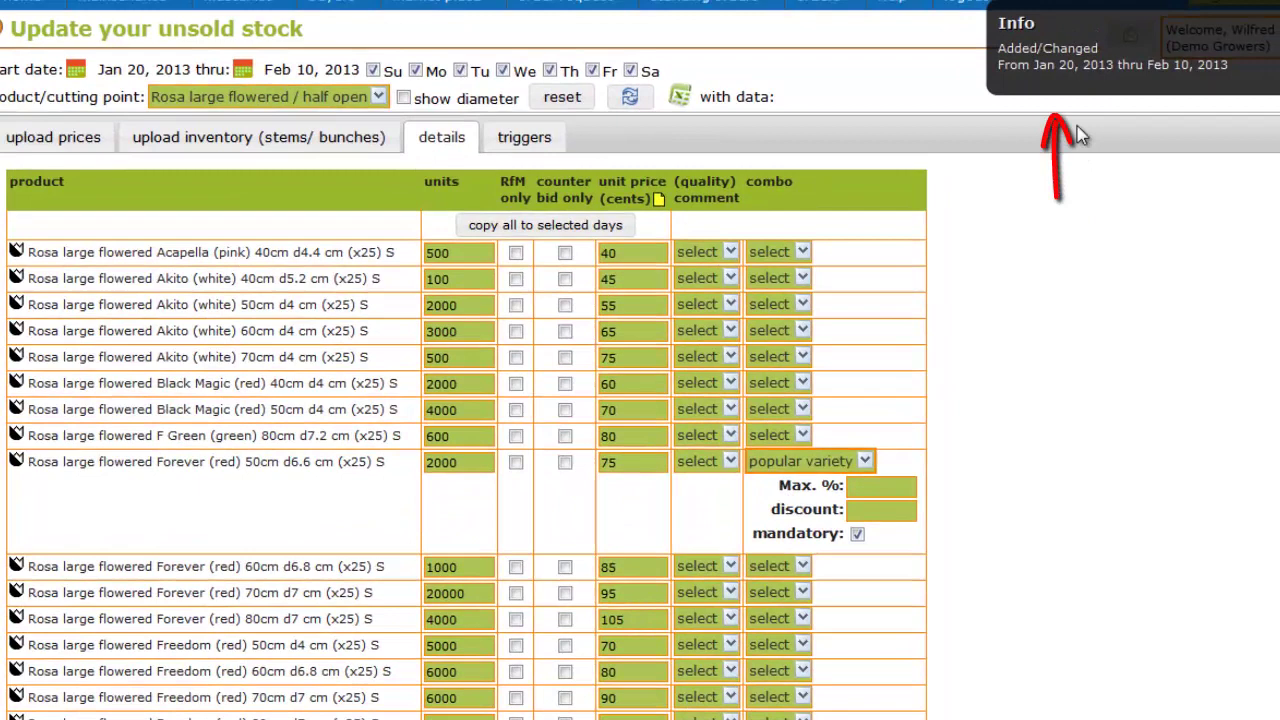
mouse_move(1112, 50)
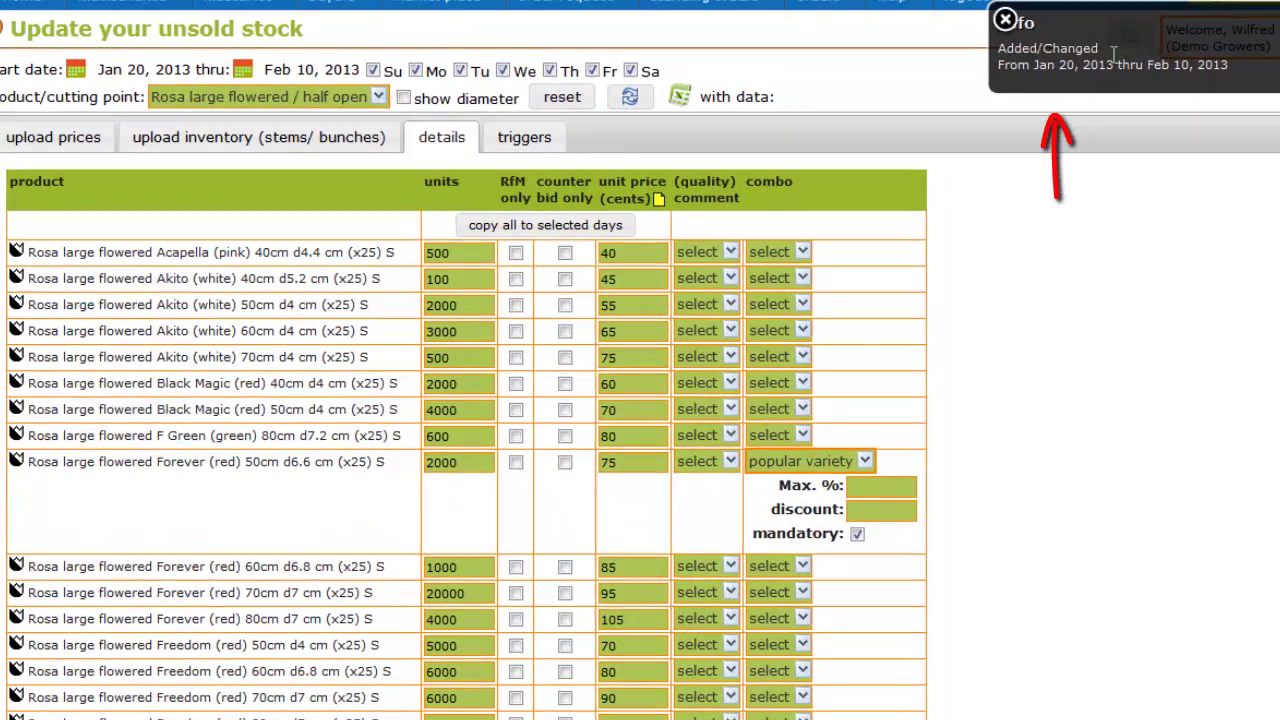
left_click_drag(1004, 66, 1222, 66)
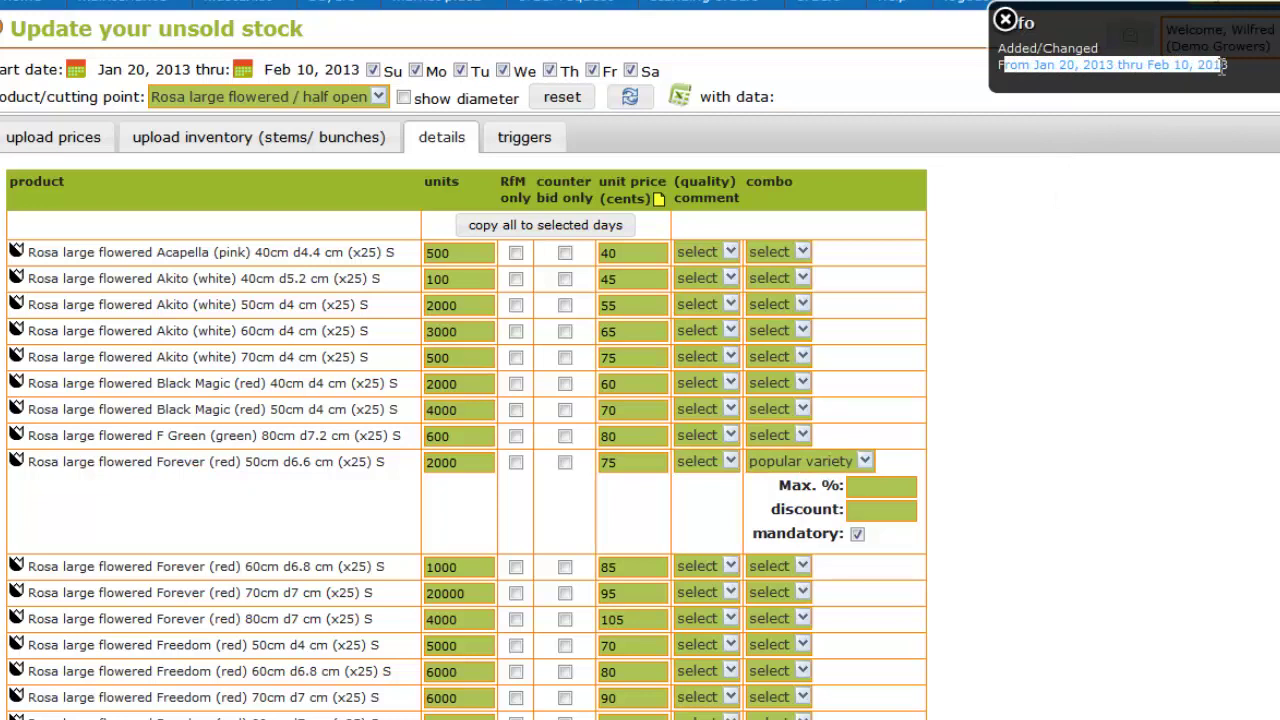
left_click(1123, 430)
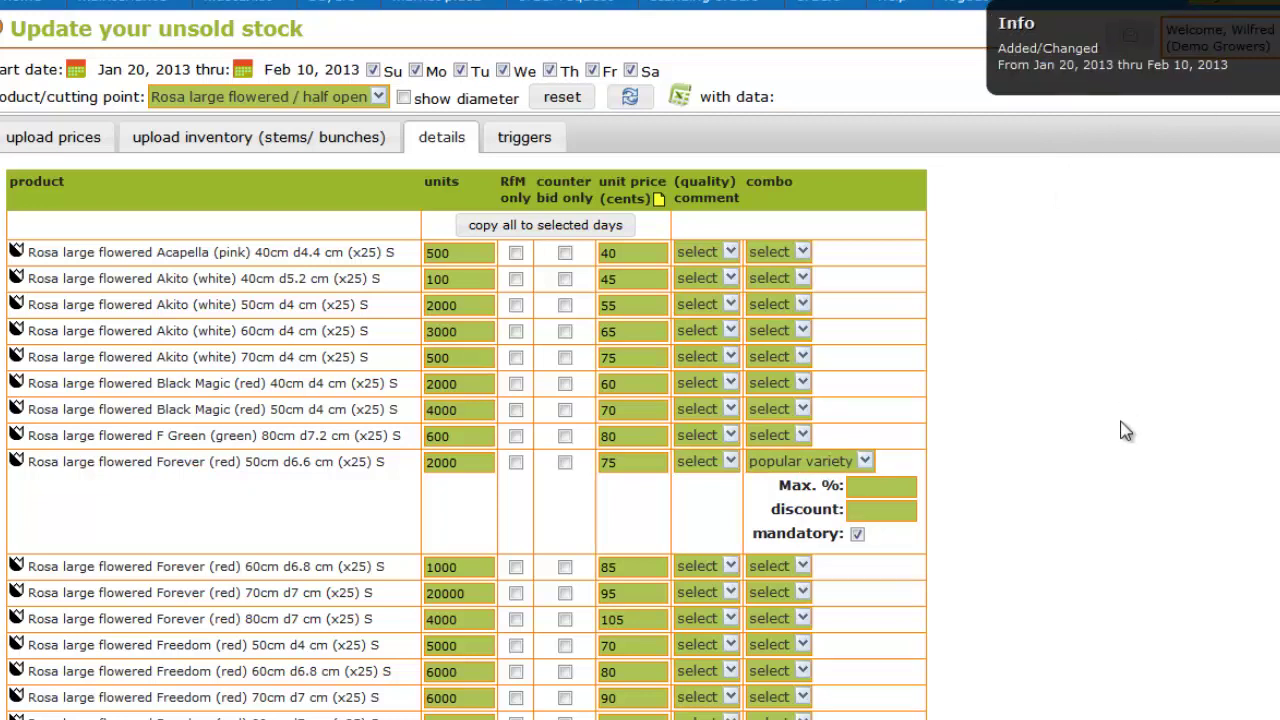
left_click(878, 487)
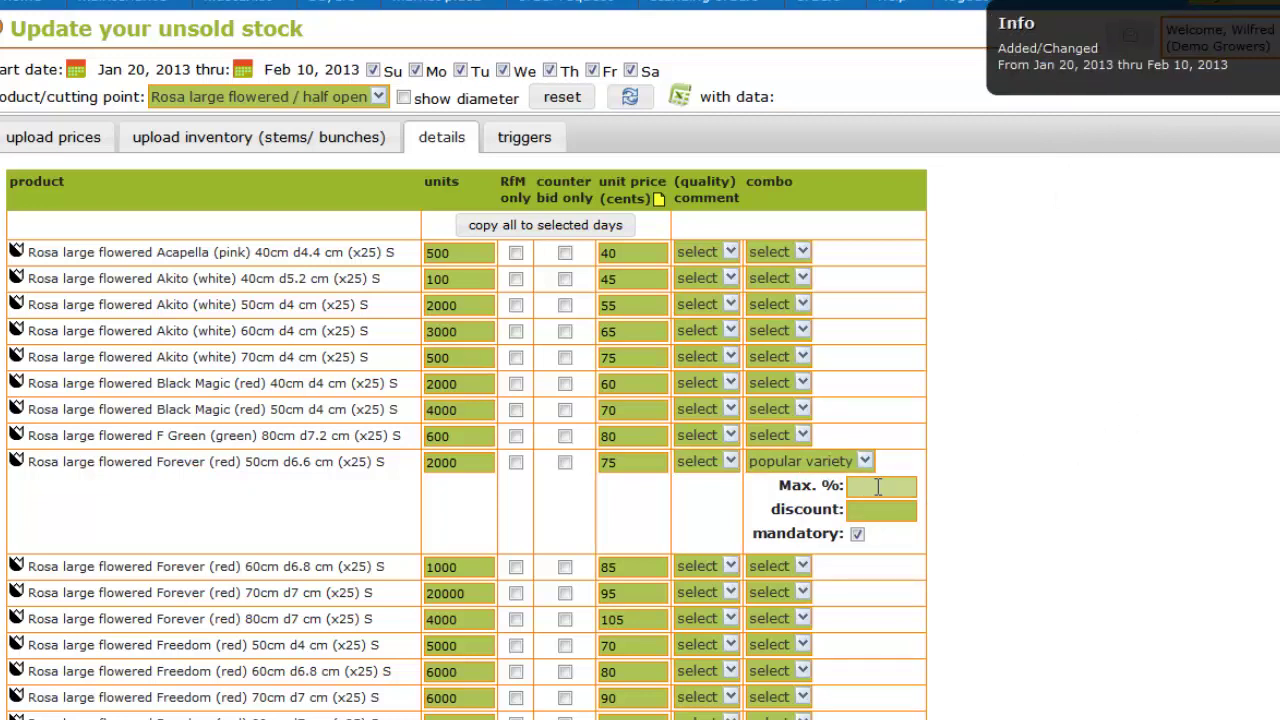
type("6")
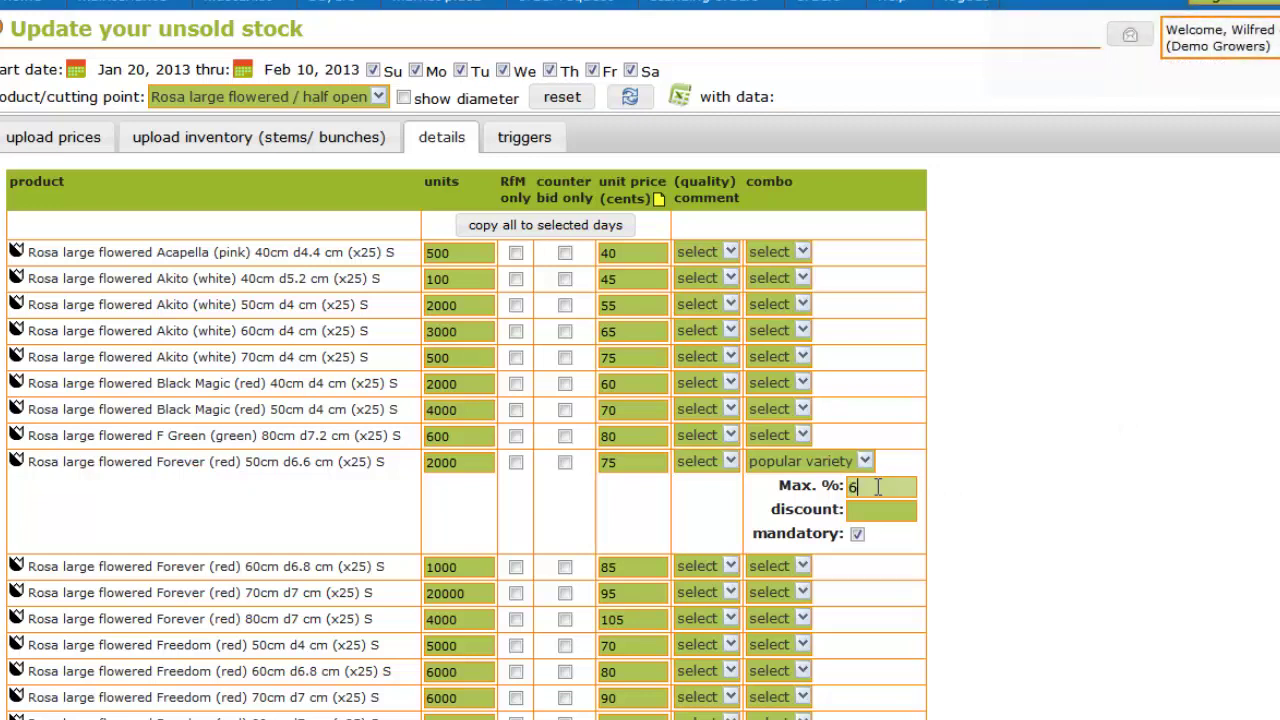
type("0")
Set Gold Strike 40cm and 50cm to 'unpopular variety' and delete the 10 discount on the 40cm row.
scroll(886, 580, "down", 2)
scroll(905, 415, "down", 2)
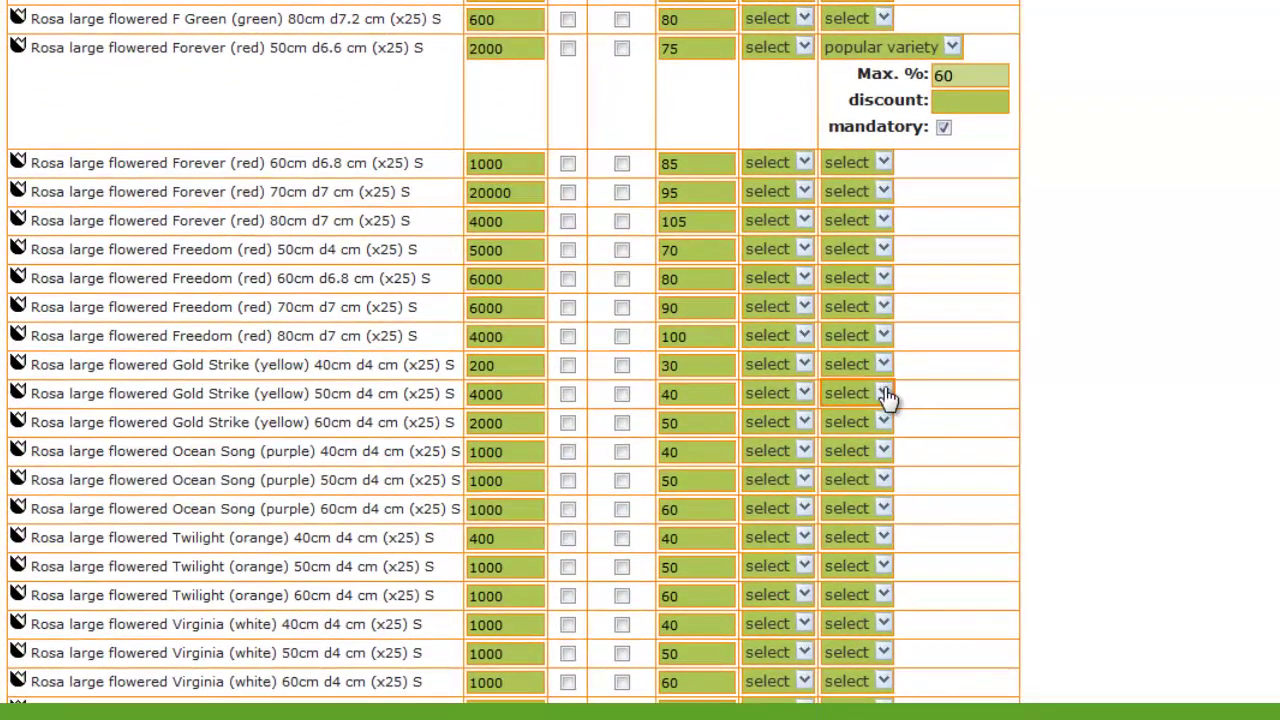
left_click(885, 368)
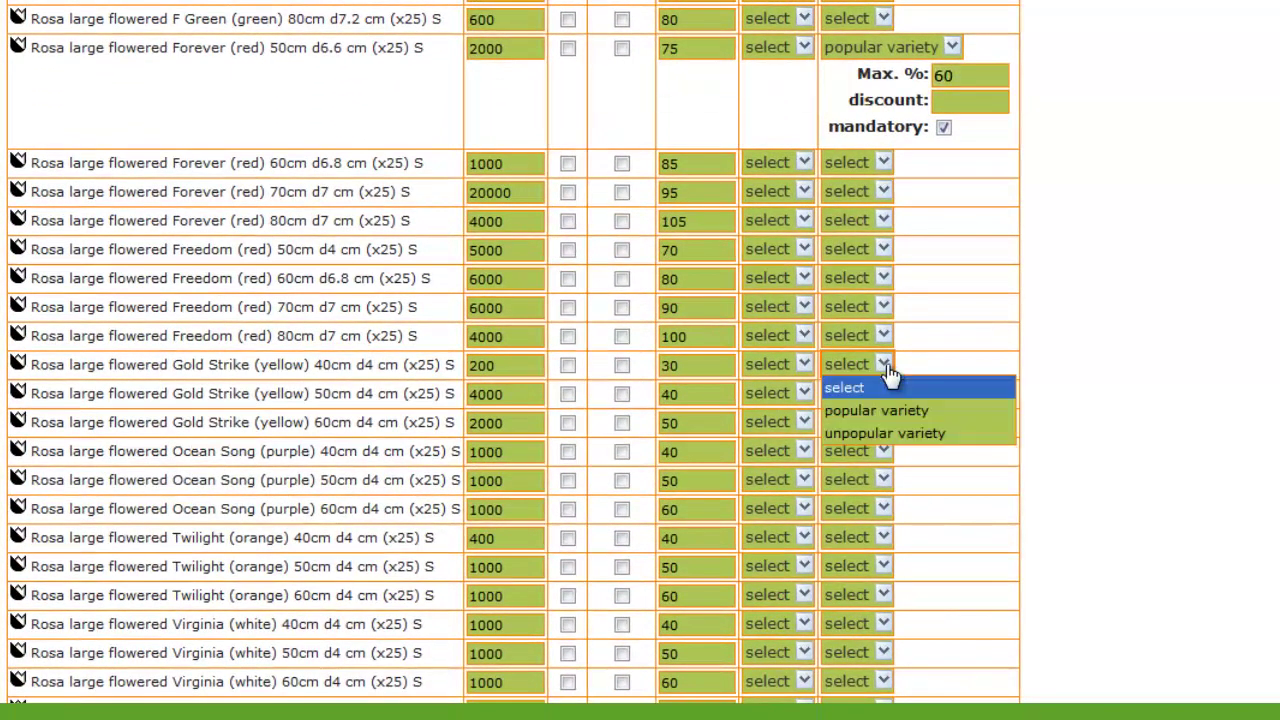
left_click(884, 433)
left_click(886, 430)
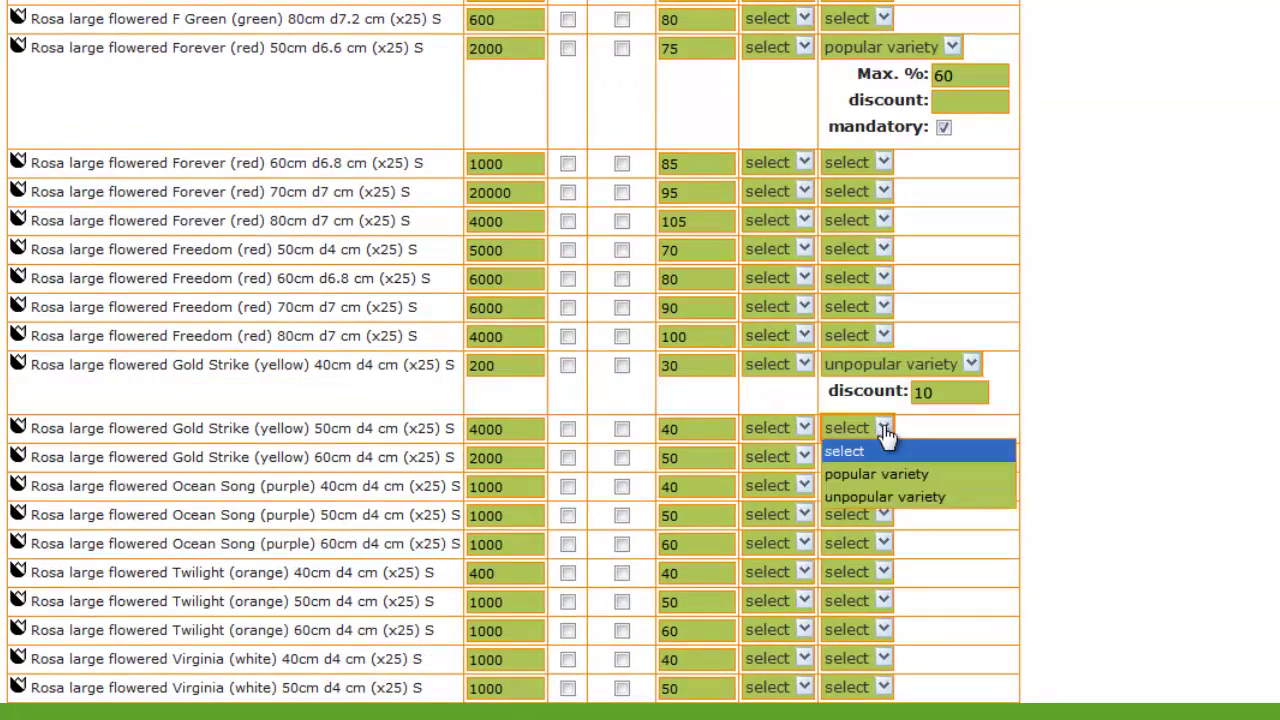
left_click(885, 496)
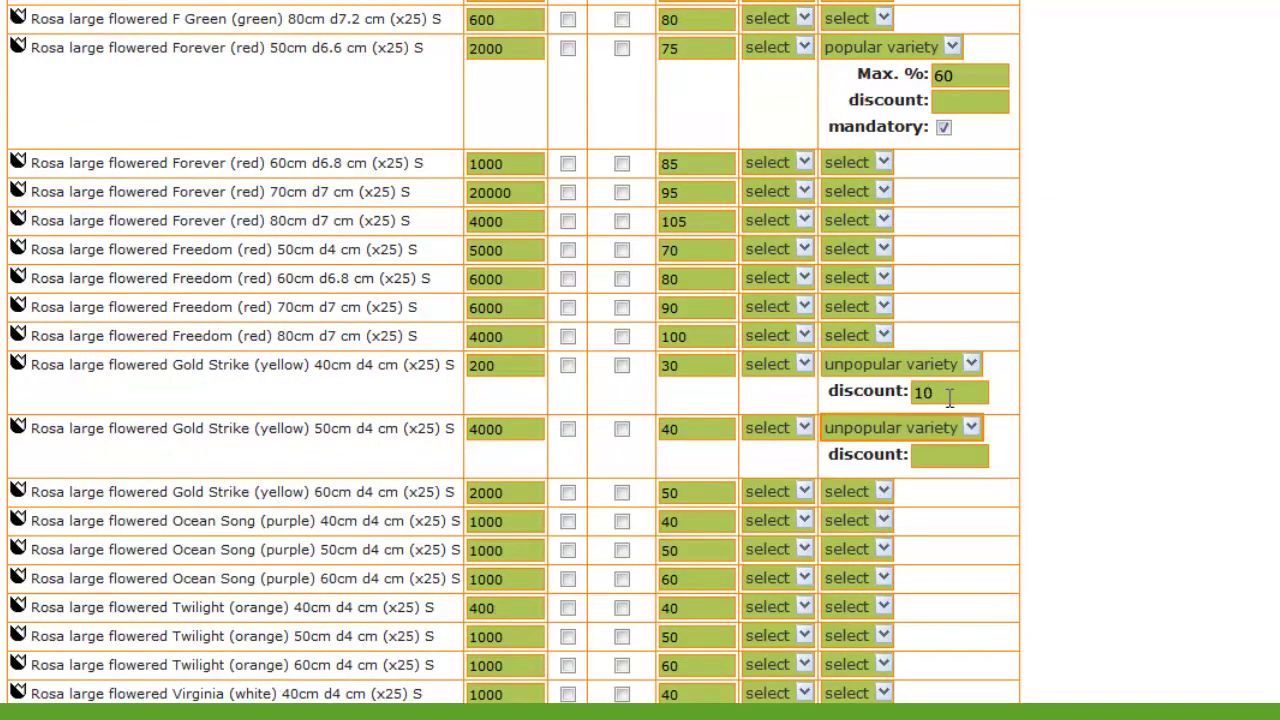
left_click_drag(950, 397, 885, 397)
key("BackSpace")
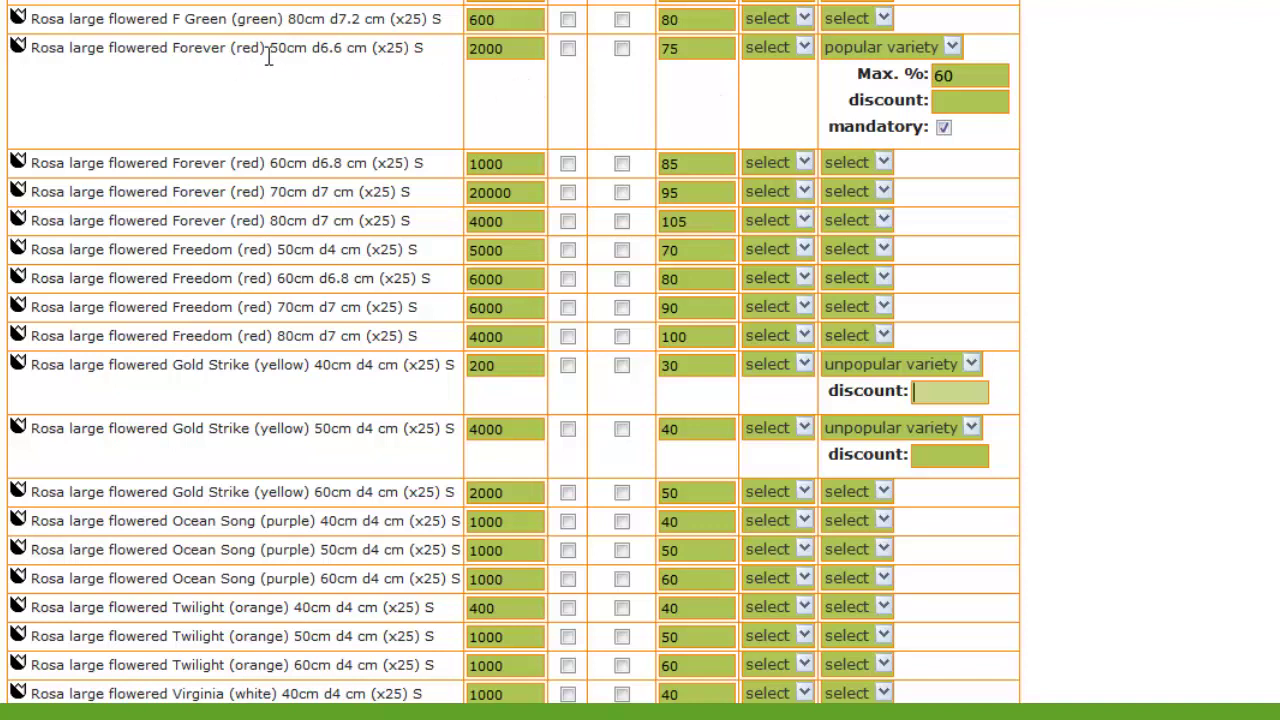
double_click(684, 50)
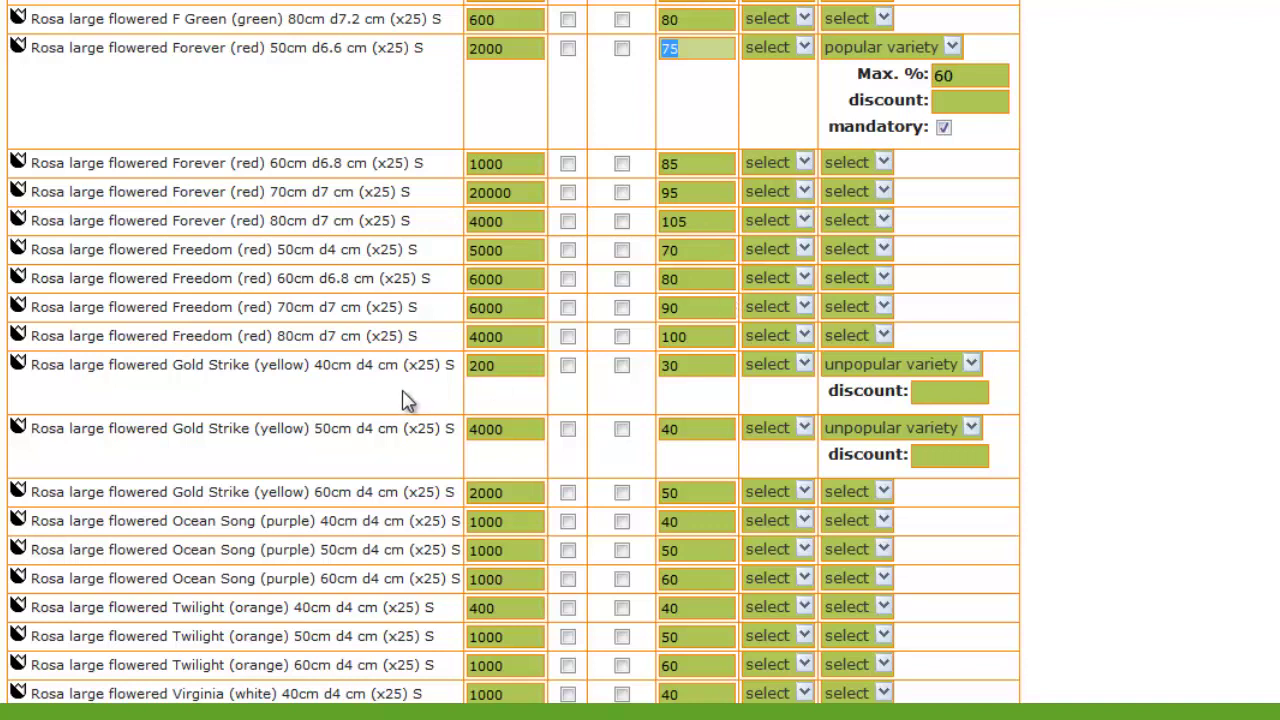
left_click(212, 368)
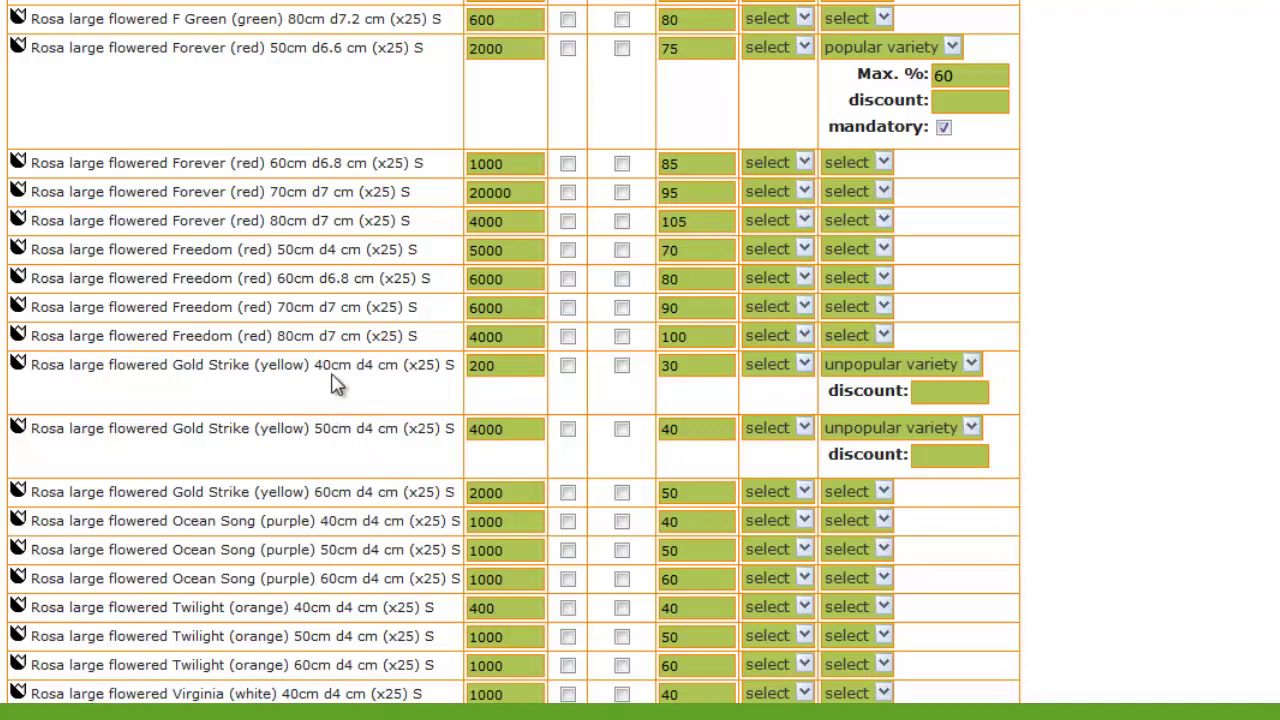
left_click(943, 128)
left_click(948, 391)
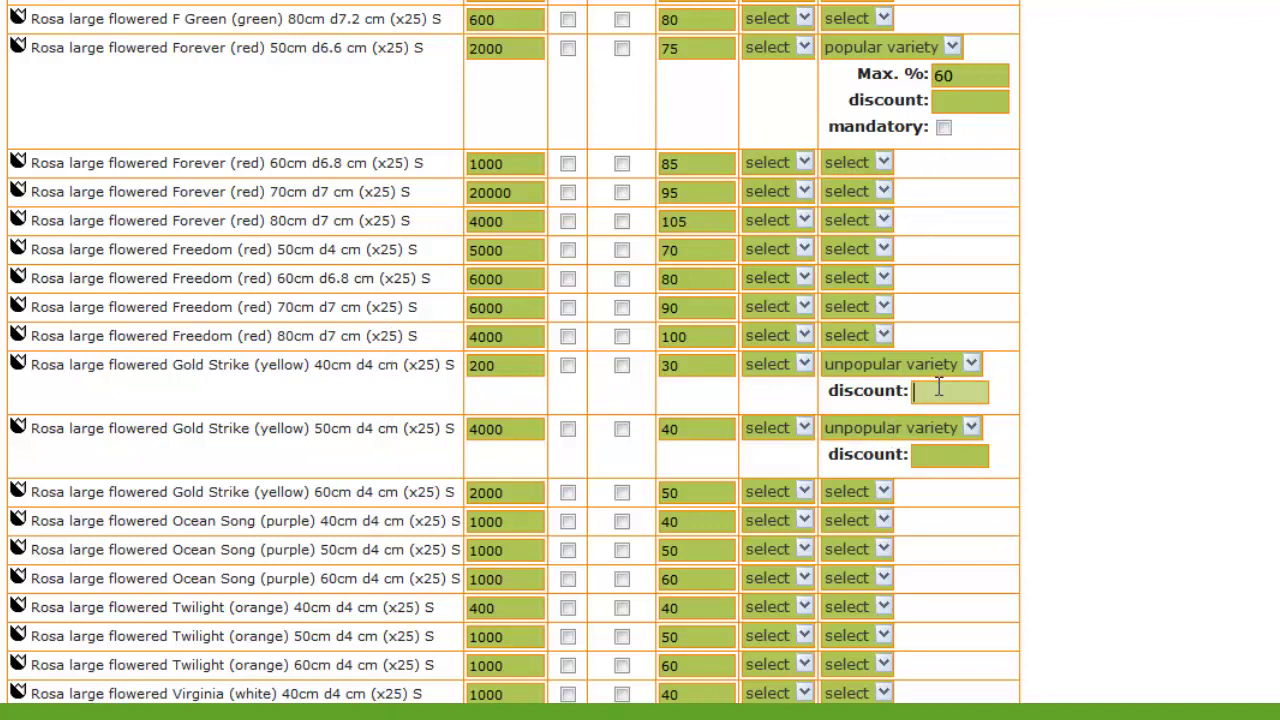
left_click(943, 128)
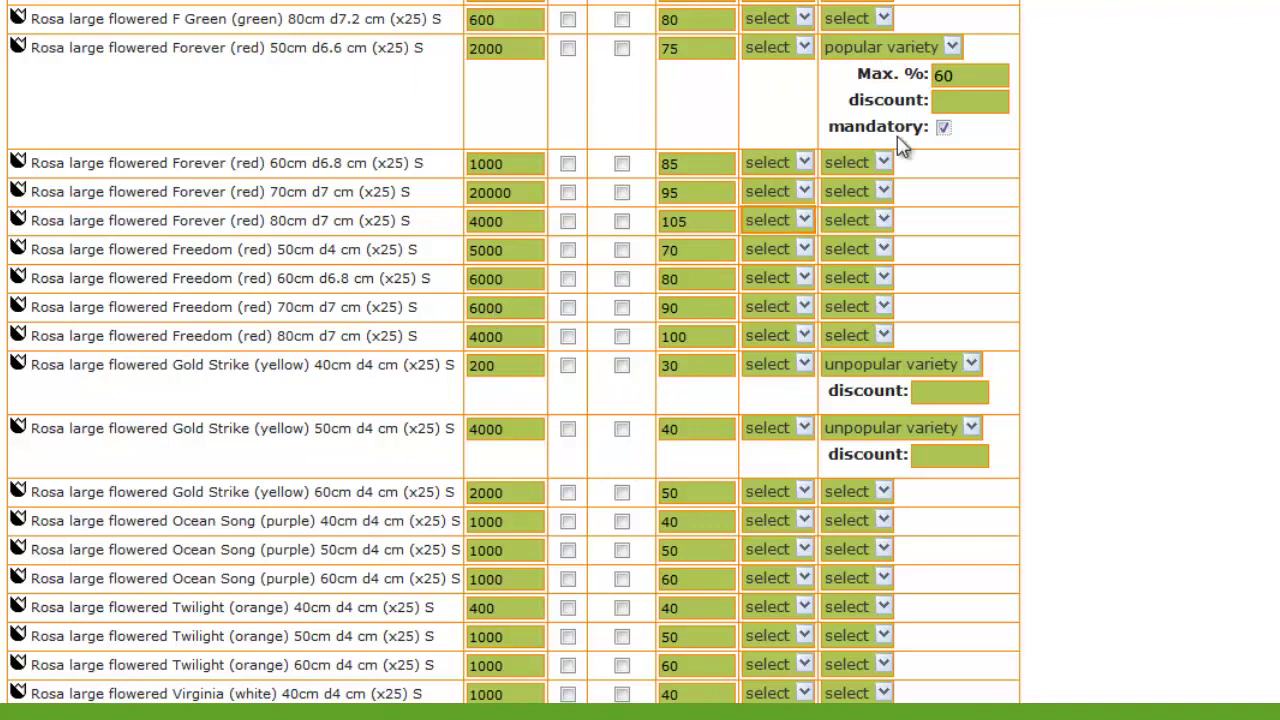
Enter 5 in the Gold Strike 40cm and 50cm discount fields and commit the edits.
left_click_drag(960, 76, 935, 78)
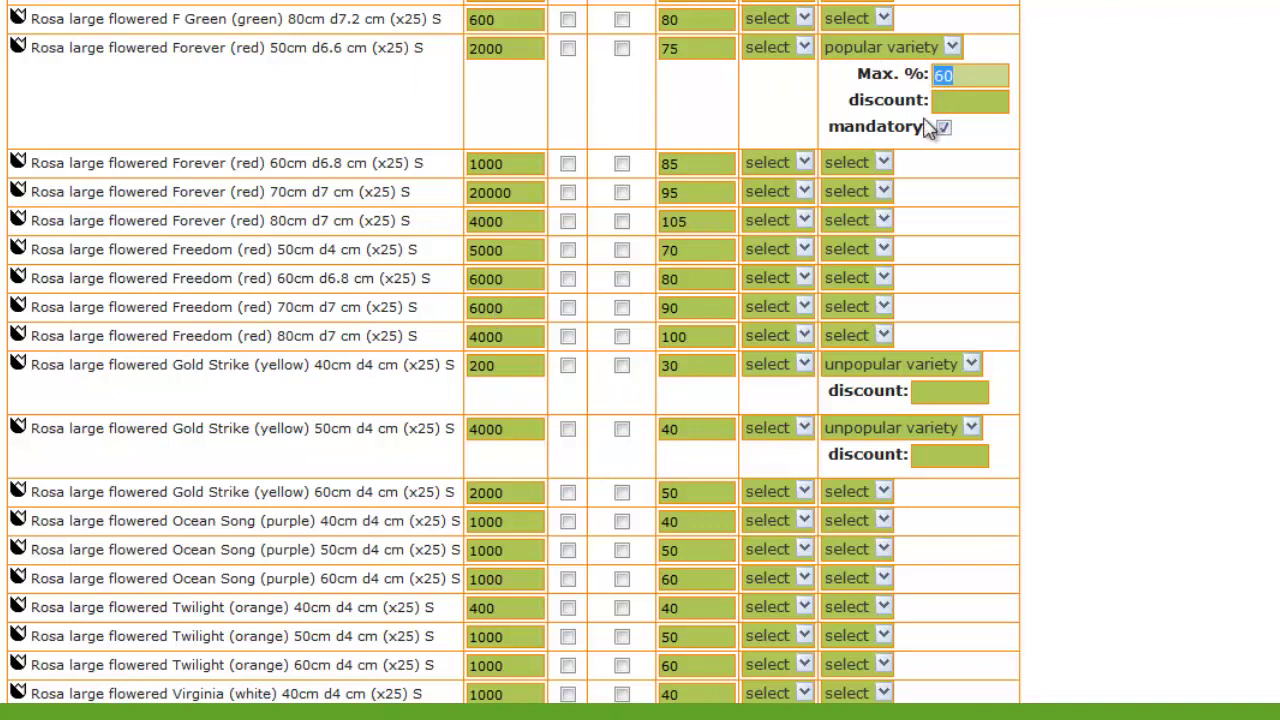
left_click(949, 390)
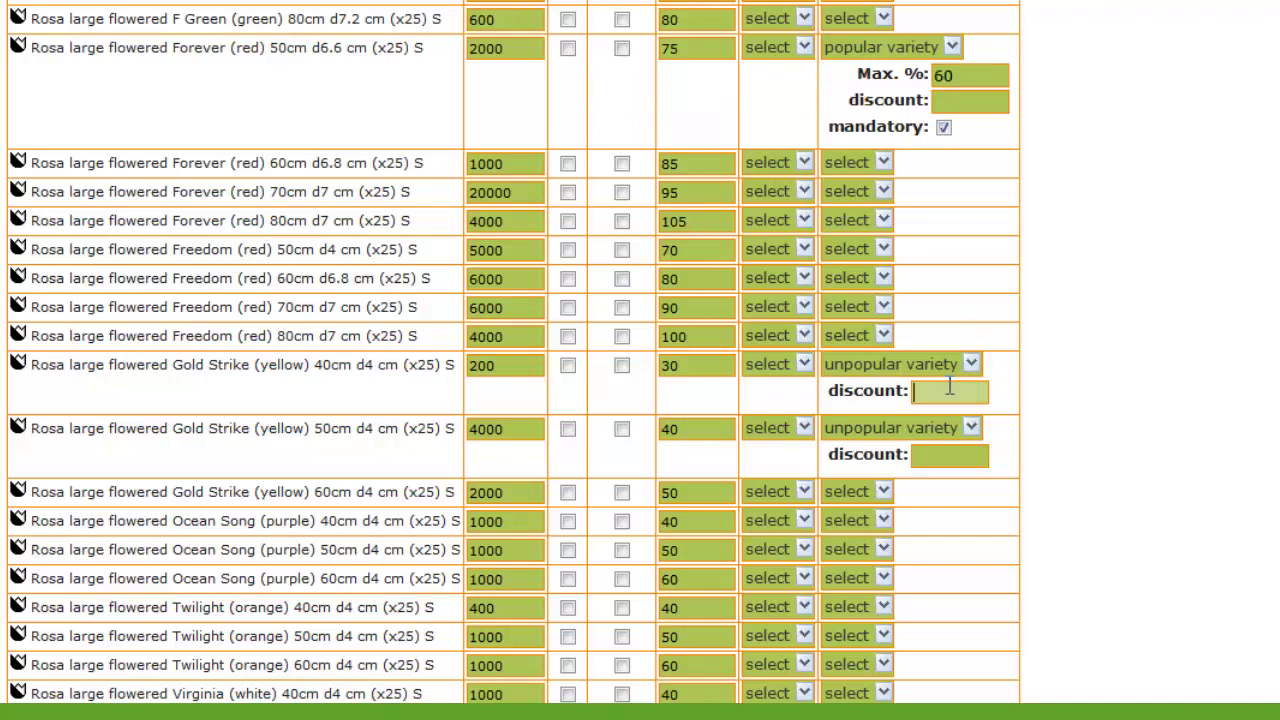
type("5")
left_click(952, 457)
type("5")
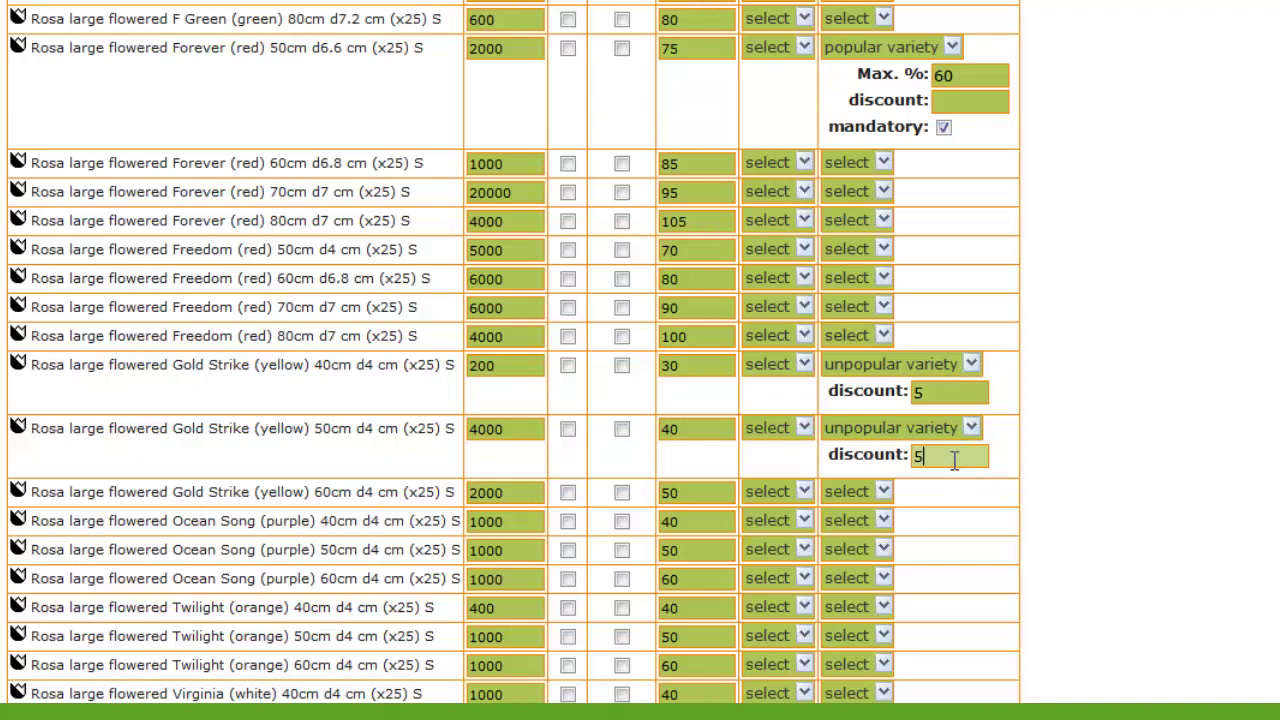
left_click(955, 487)
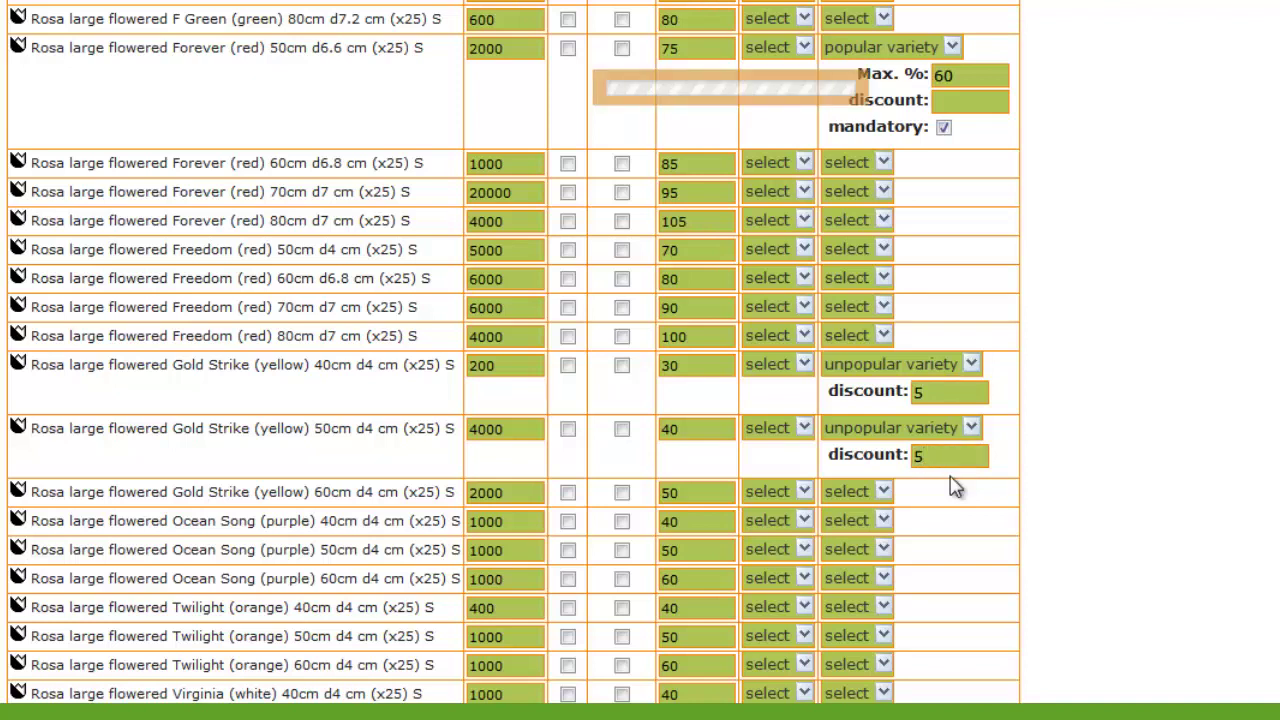